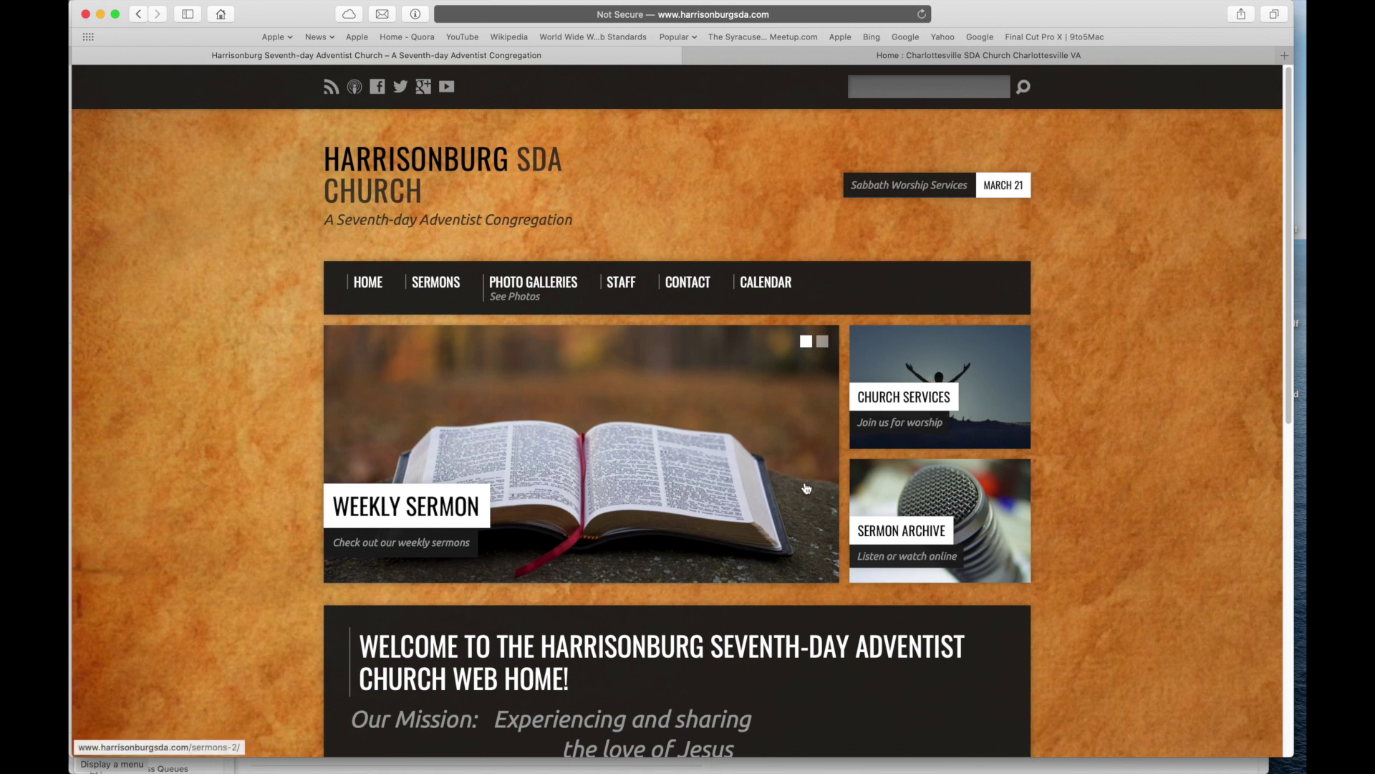
- Open the online giving page from the Online Giving section of the Harrisonburg church home page
scroll(807, 489, down, 2)
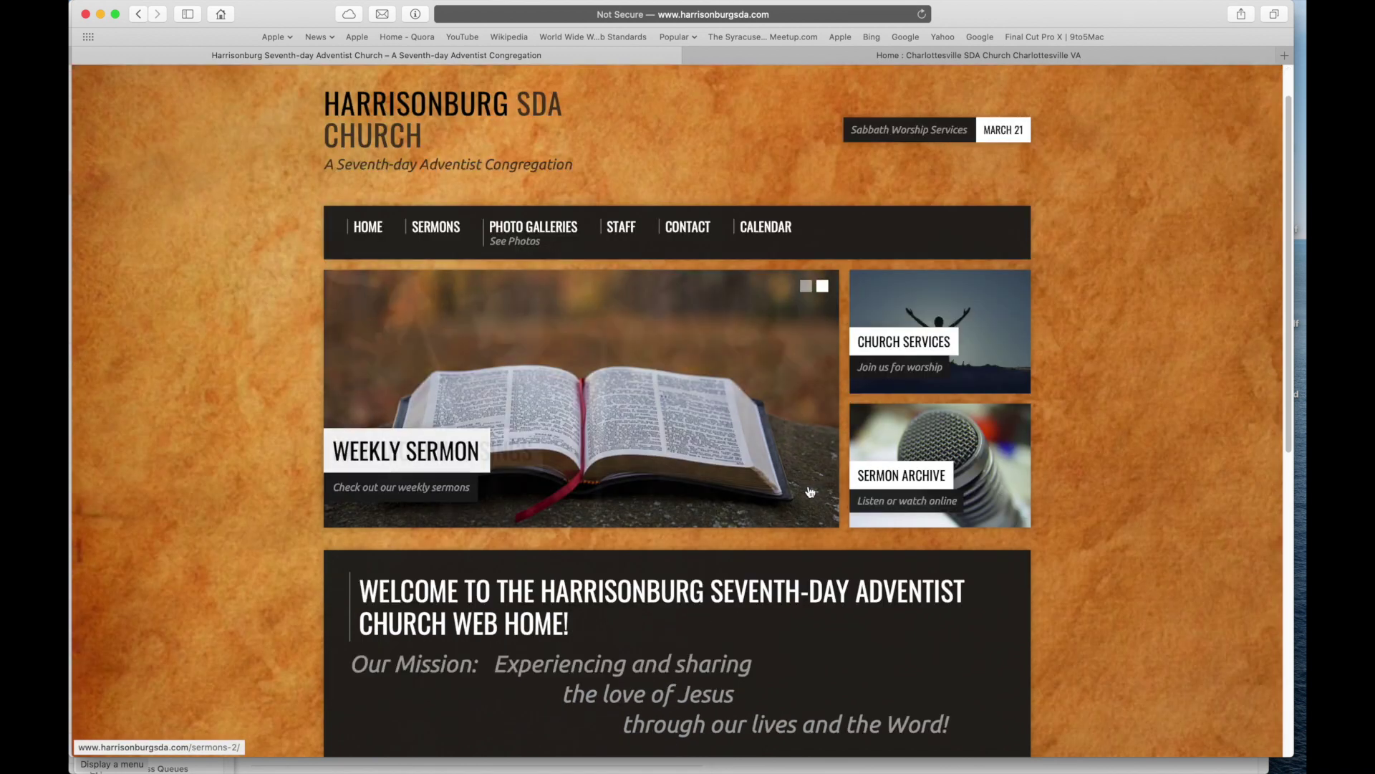
scroll(1150, 560, down, 3)
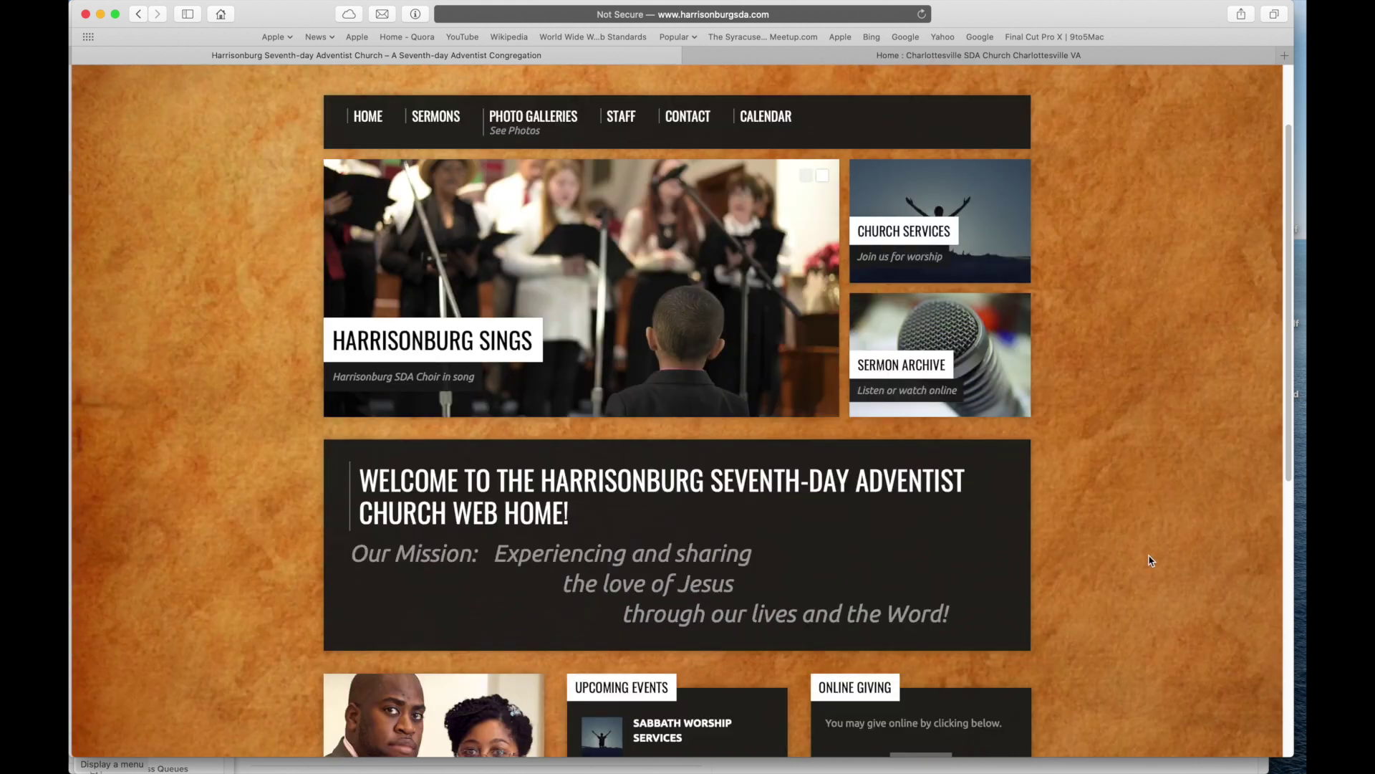
scroll(1151, 560, down, 3)
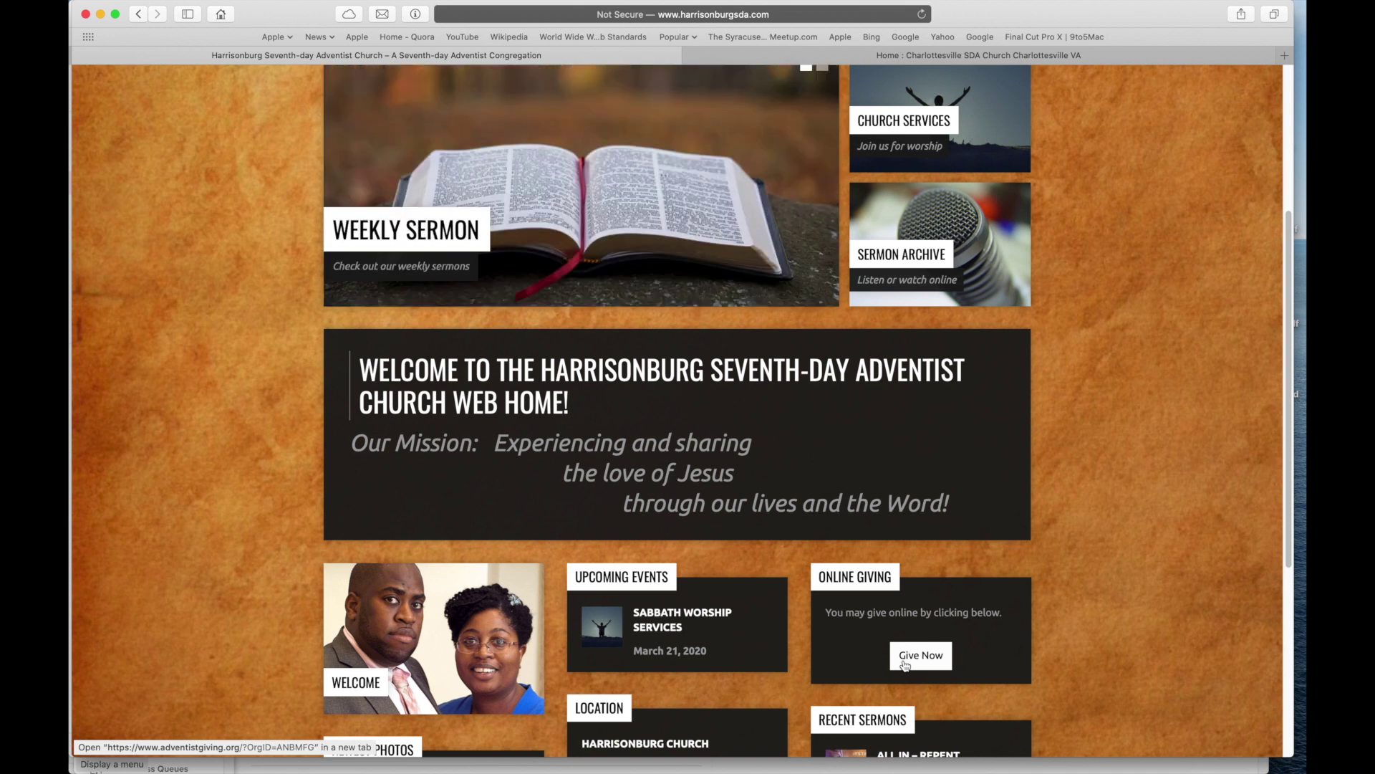
click(901, 659)
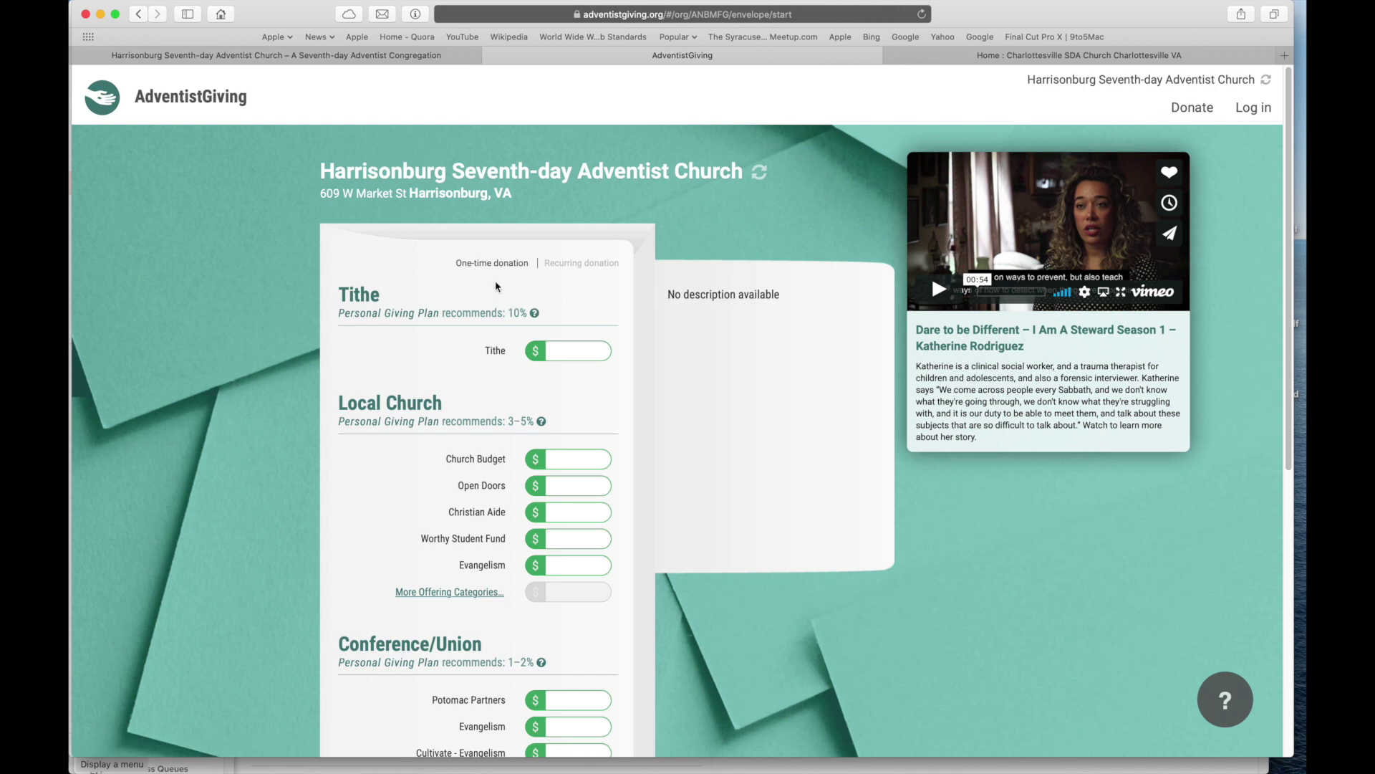
- Examine the recurring donation options on the giving envelope and return to the one-time donation
mouse_move(489, 270)
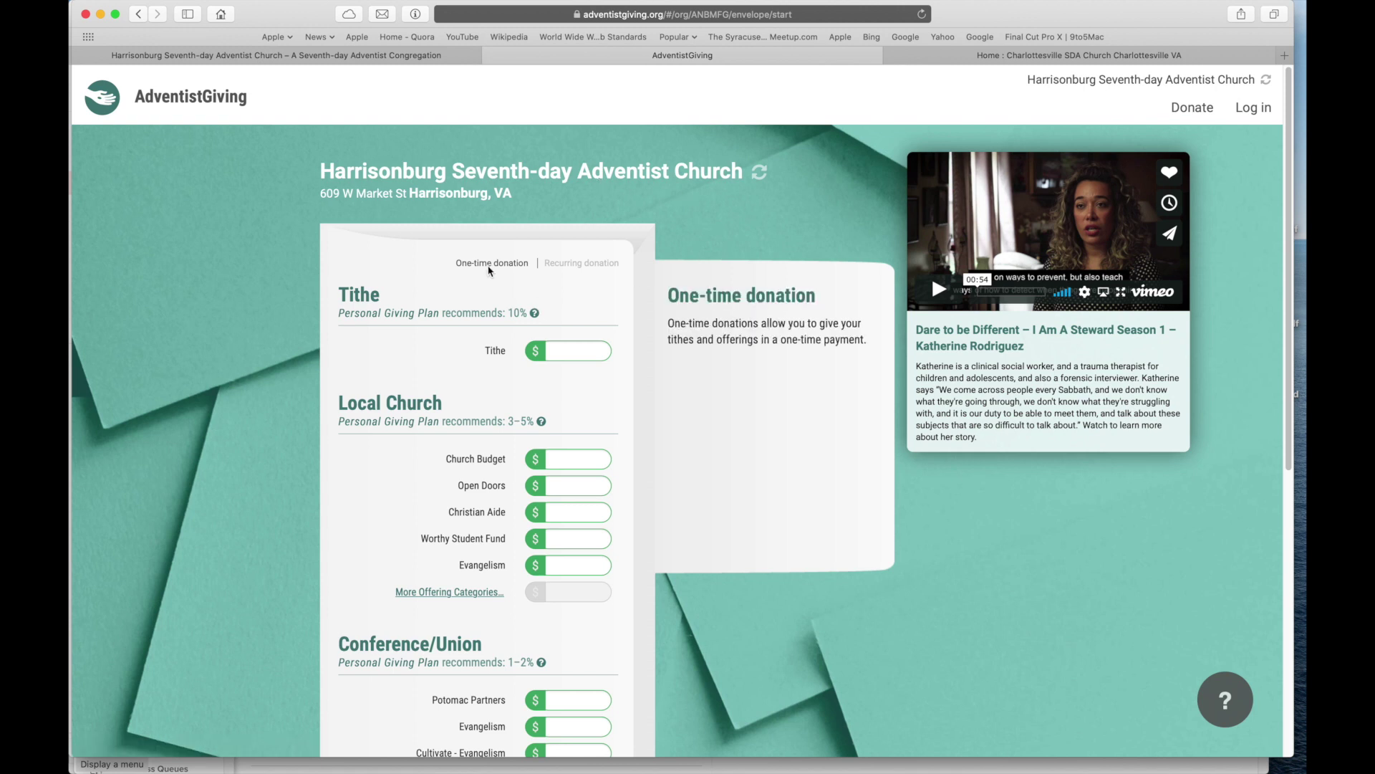
click(564, 264)
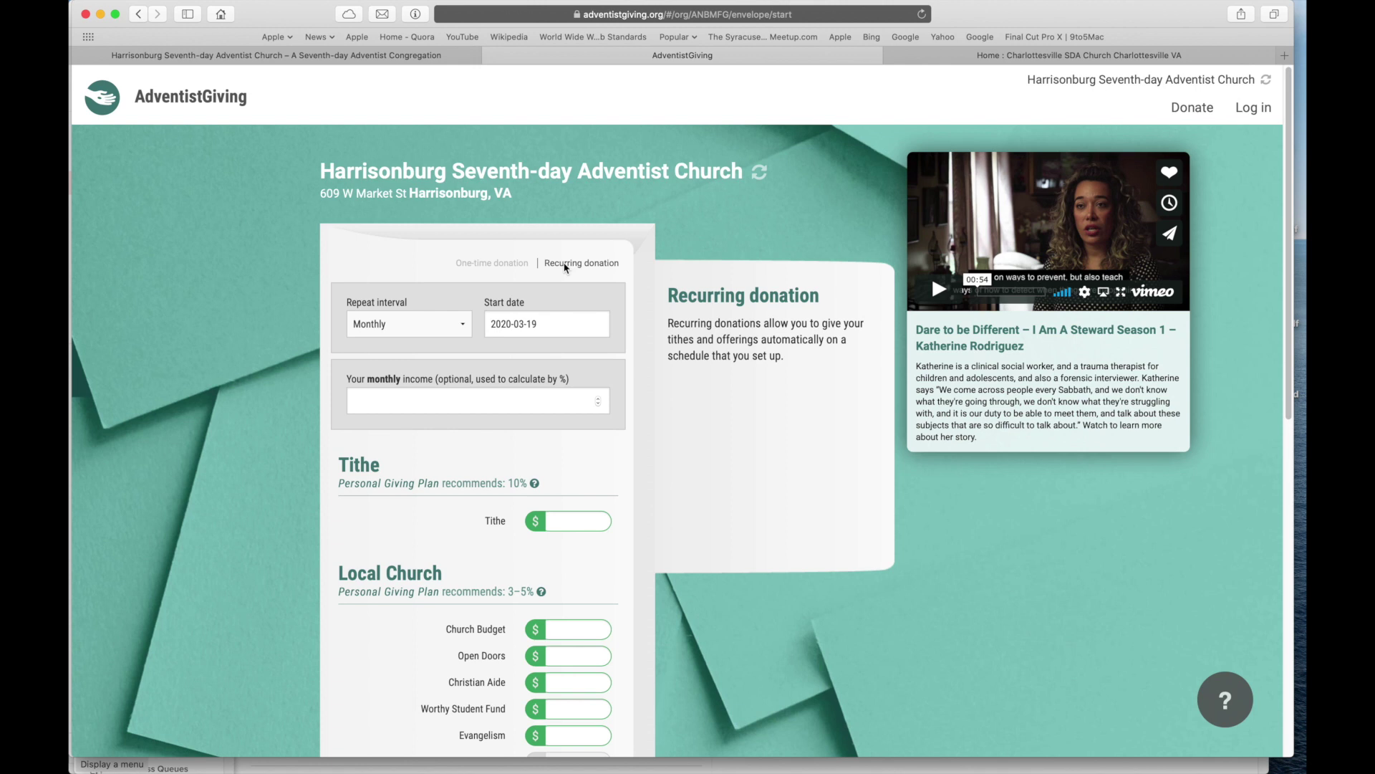
click(490, 265)
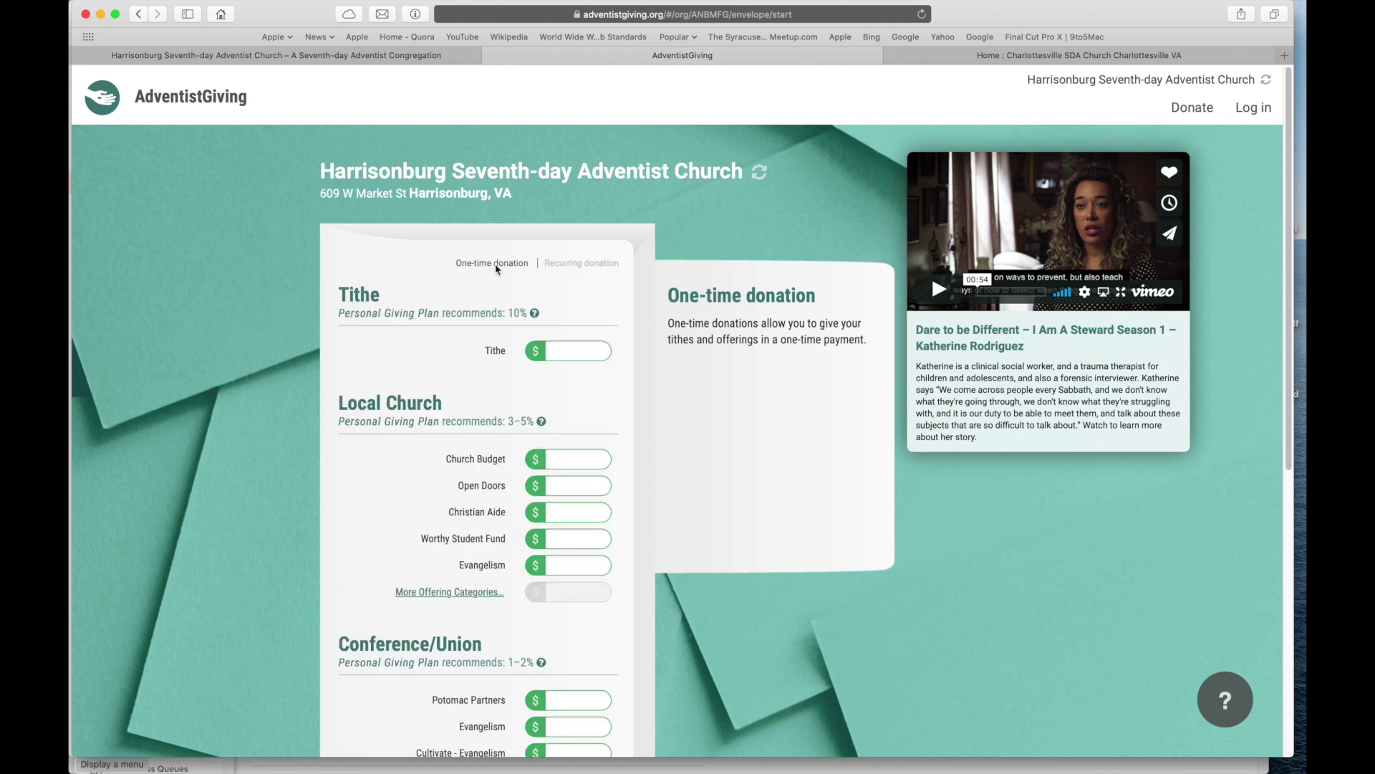
- Enter 100.00 for Tithe and 100.00 for the Local Church's Church Budget in the one-time donation envelope
mouse_move(571, 307)
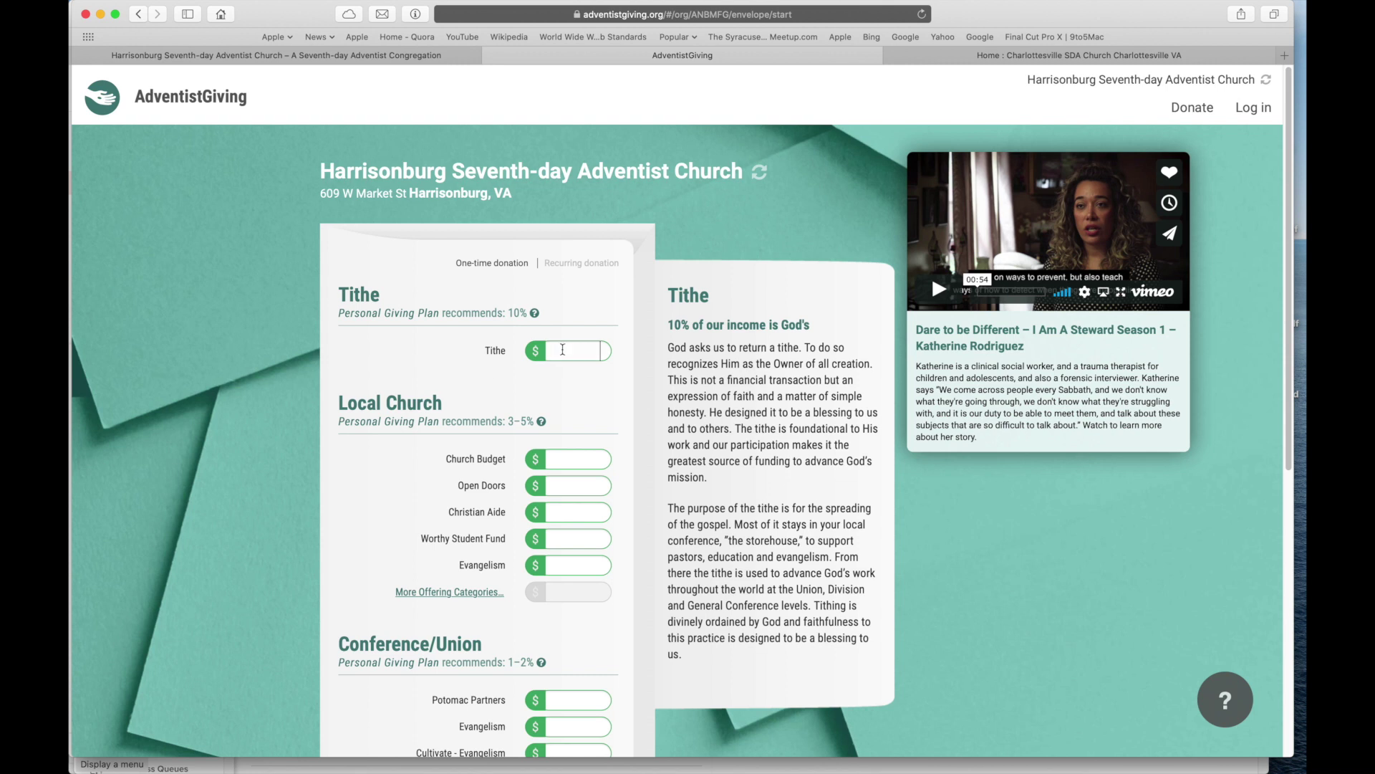
click(562, 350)
text(100.00)
scroll(426, 219, down, 5)
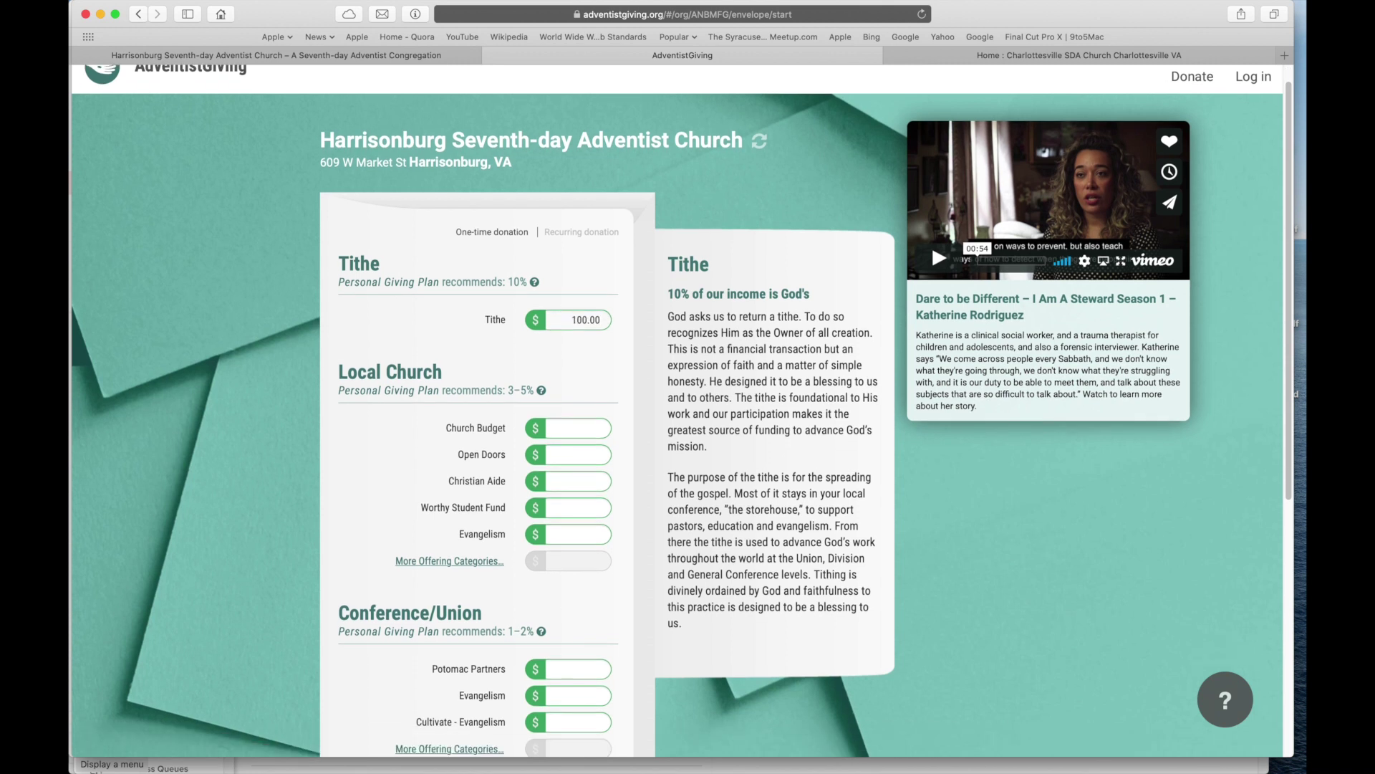
scroll(426, 219, up, 1)
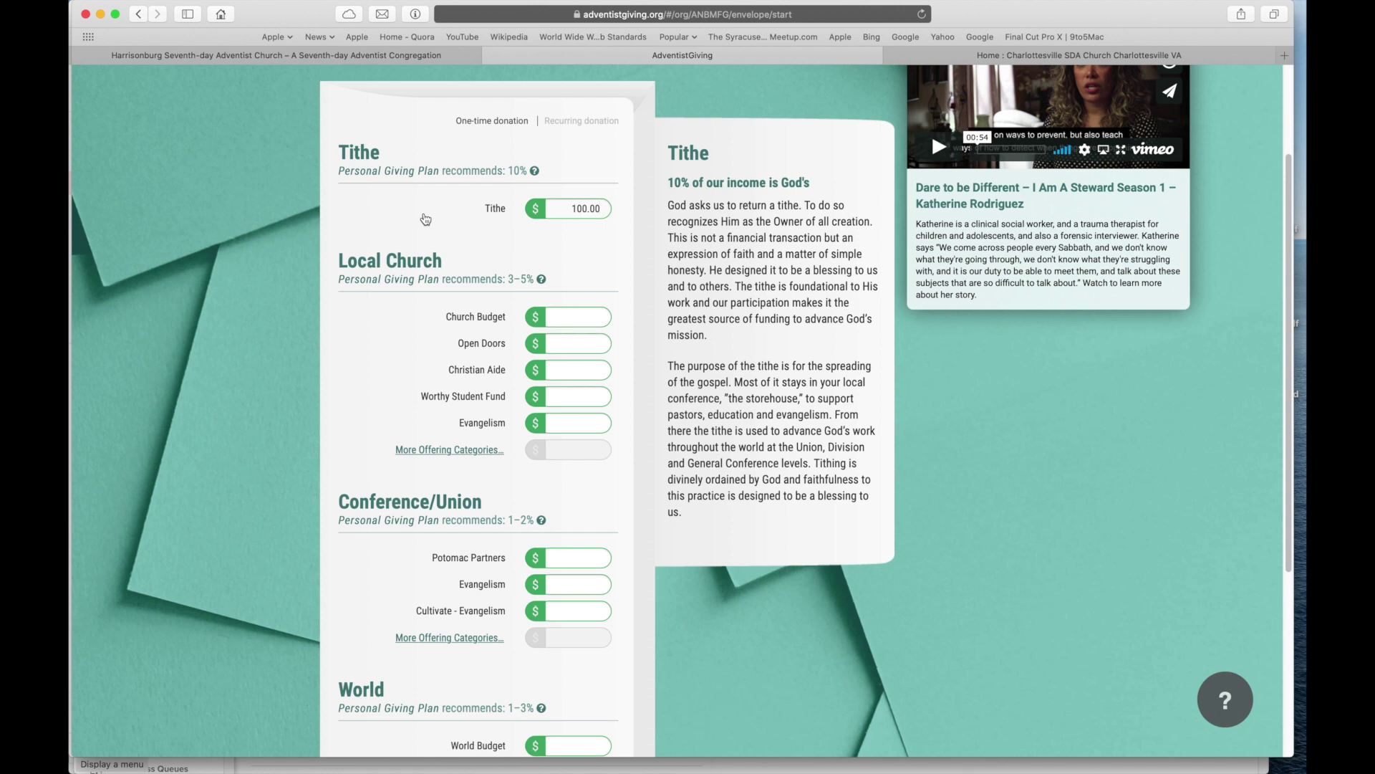
click(576, 313)
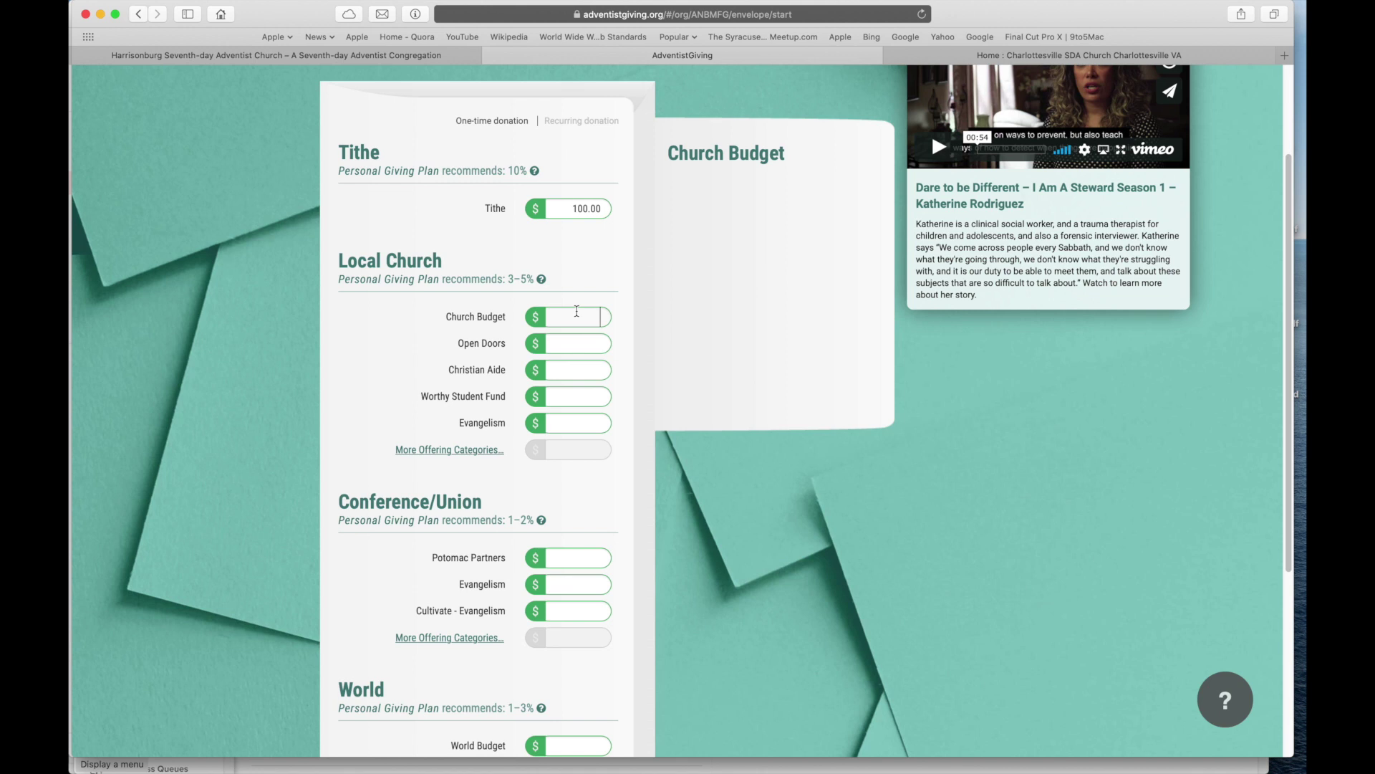
text(100.00)
- View the additional Local Church offering categories and return to the envelope without changing the selection
click(417, 449)
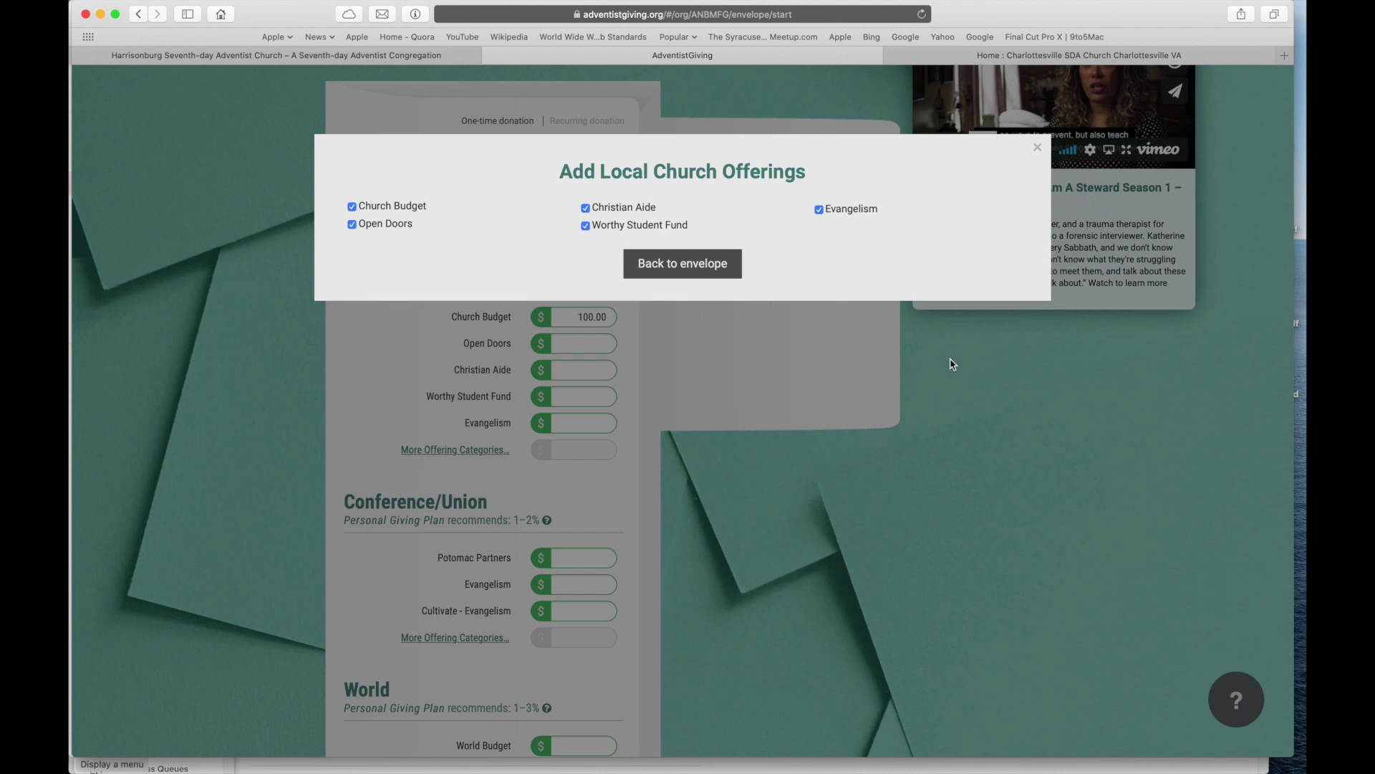
click(1037, 151)
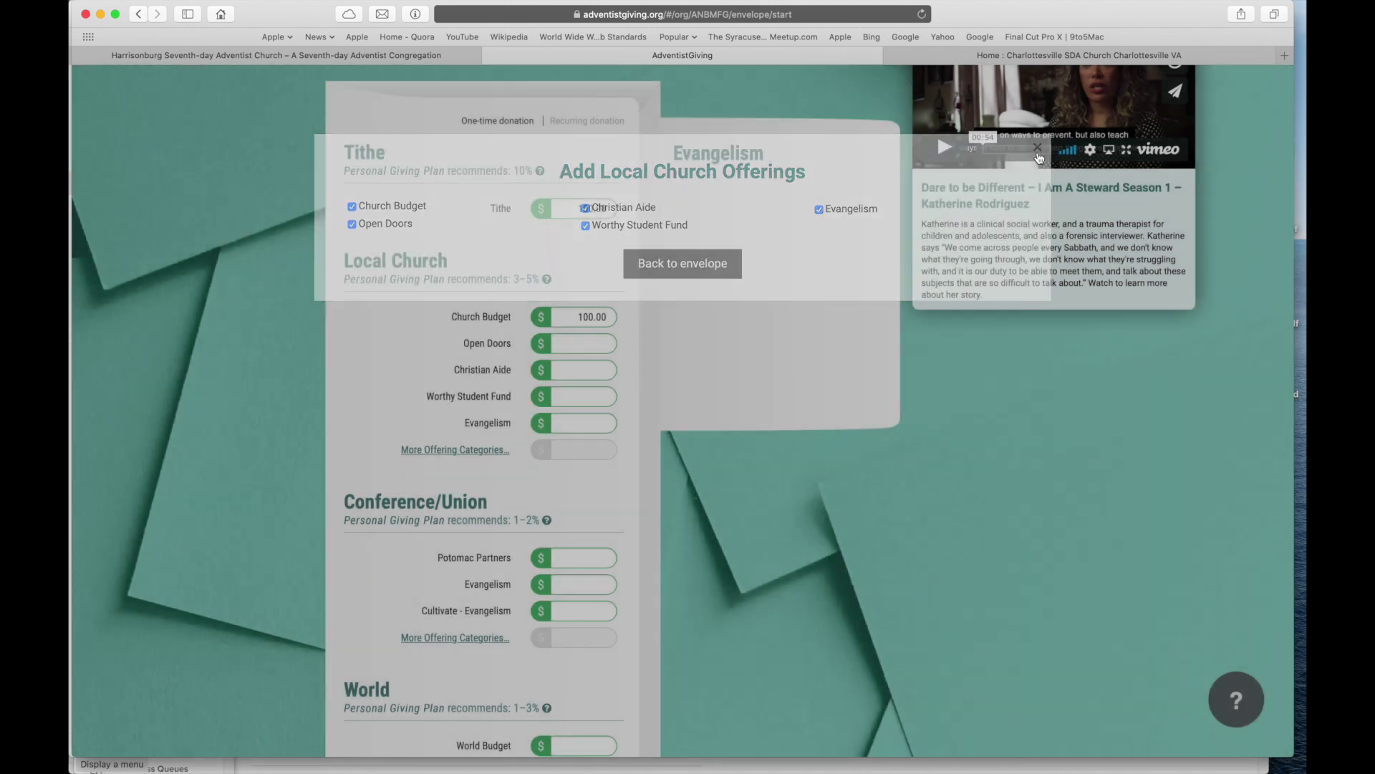
- Review the remaining Local Church, Conference/Union and World offerings, and continue to step 2 of the donation
scroll(555, 333, down, 2)
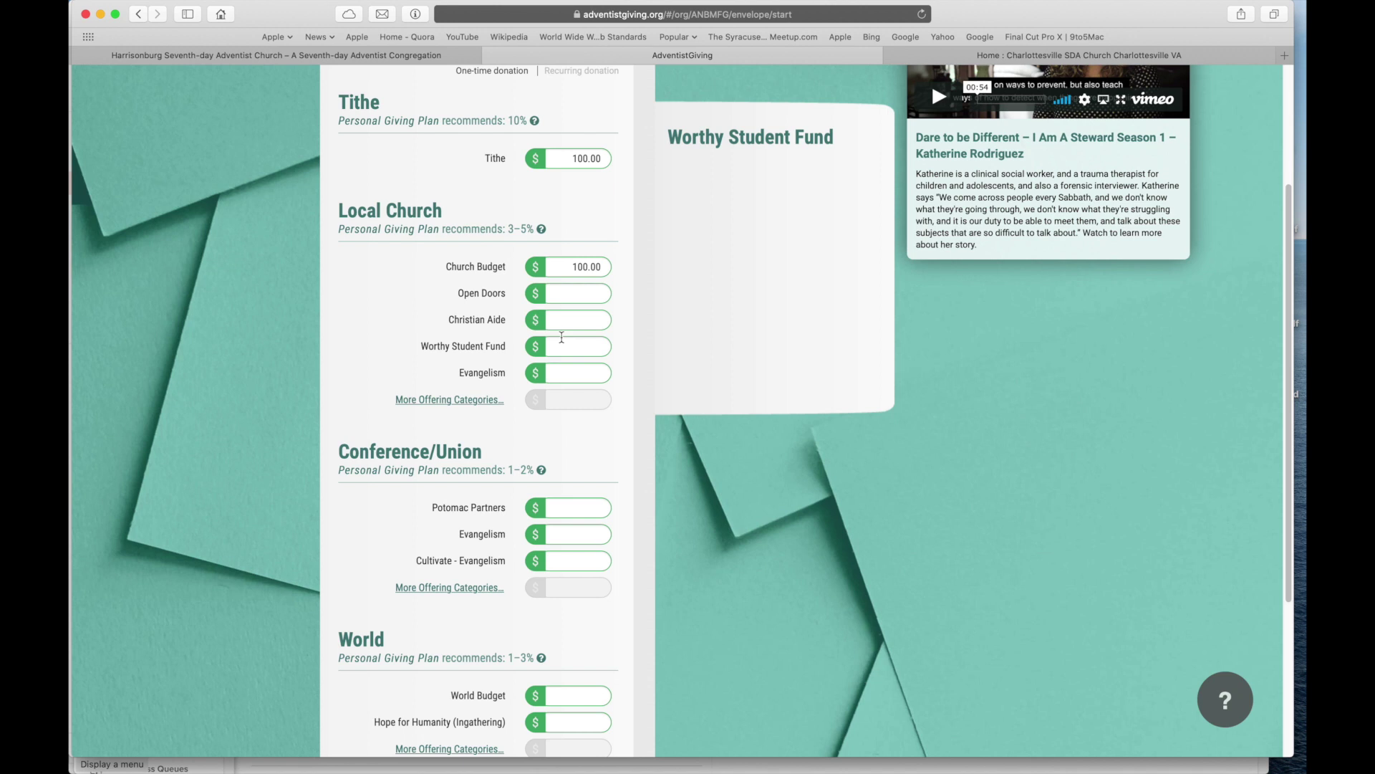
scroll(562, 337, down, 3)
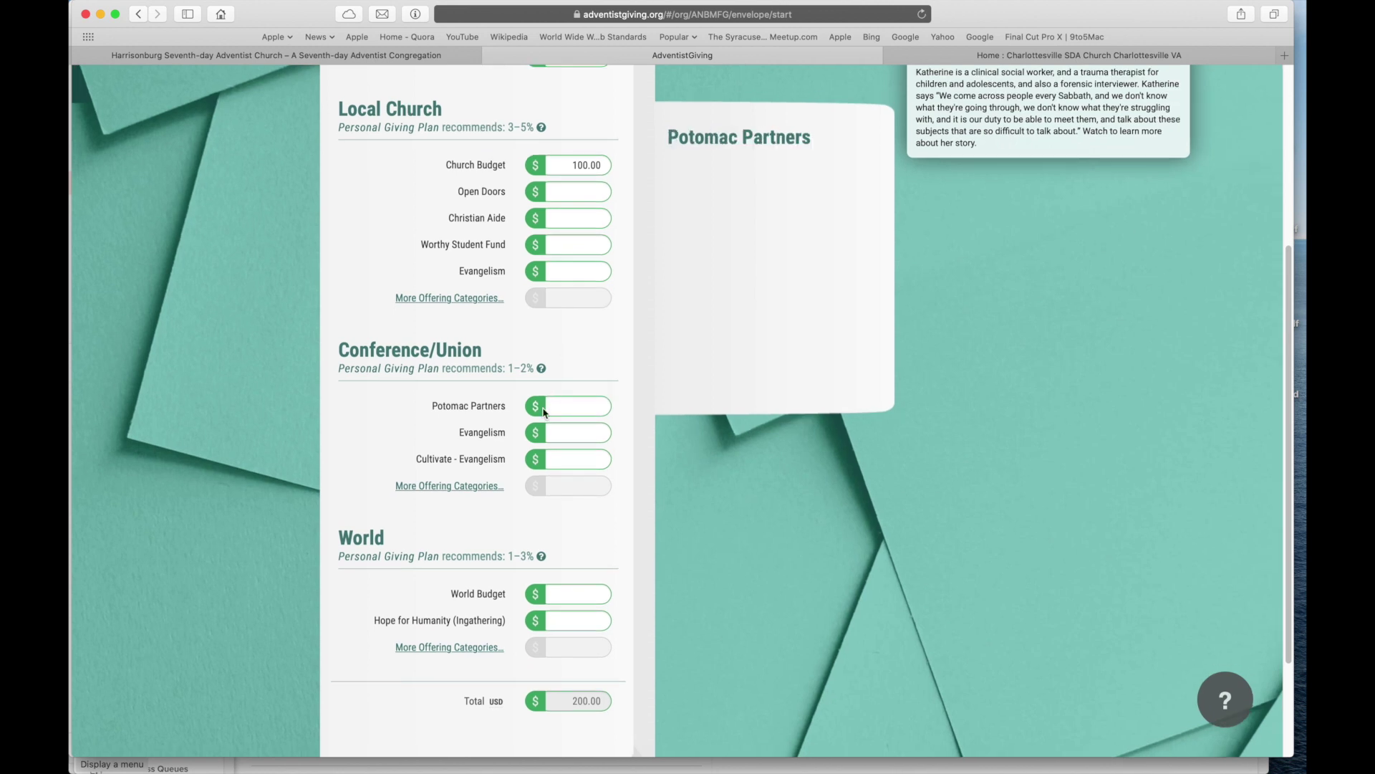
scroll(543, 413, down, 1)
scroll(543, 413, down, 2)
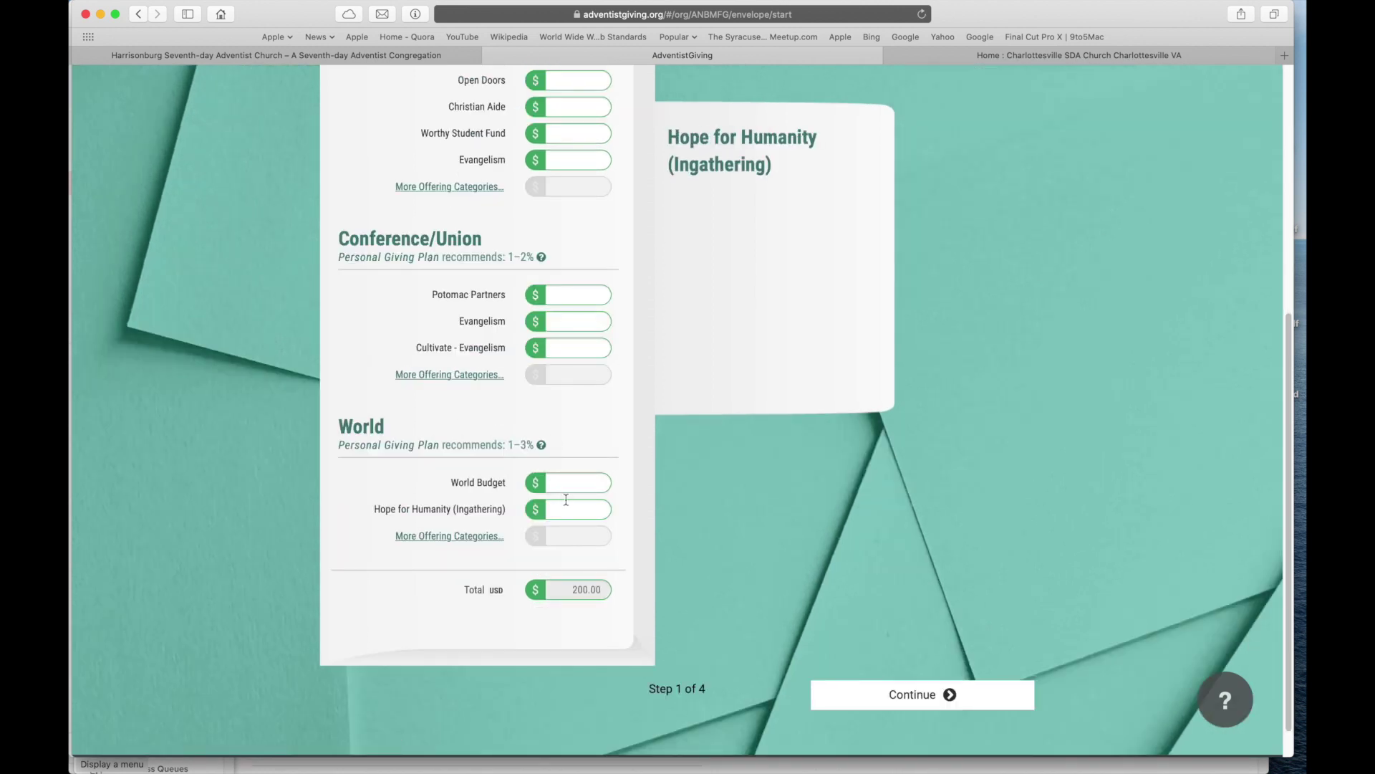
scroll(579, 509, up, 3)
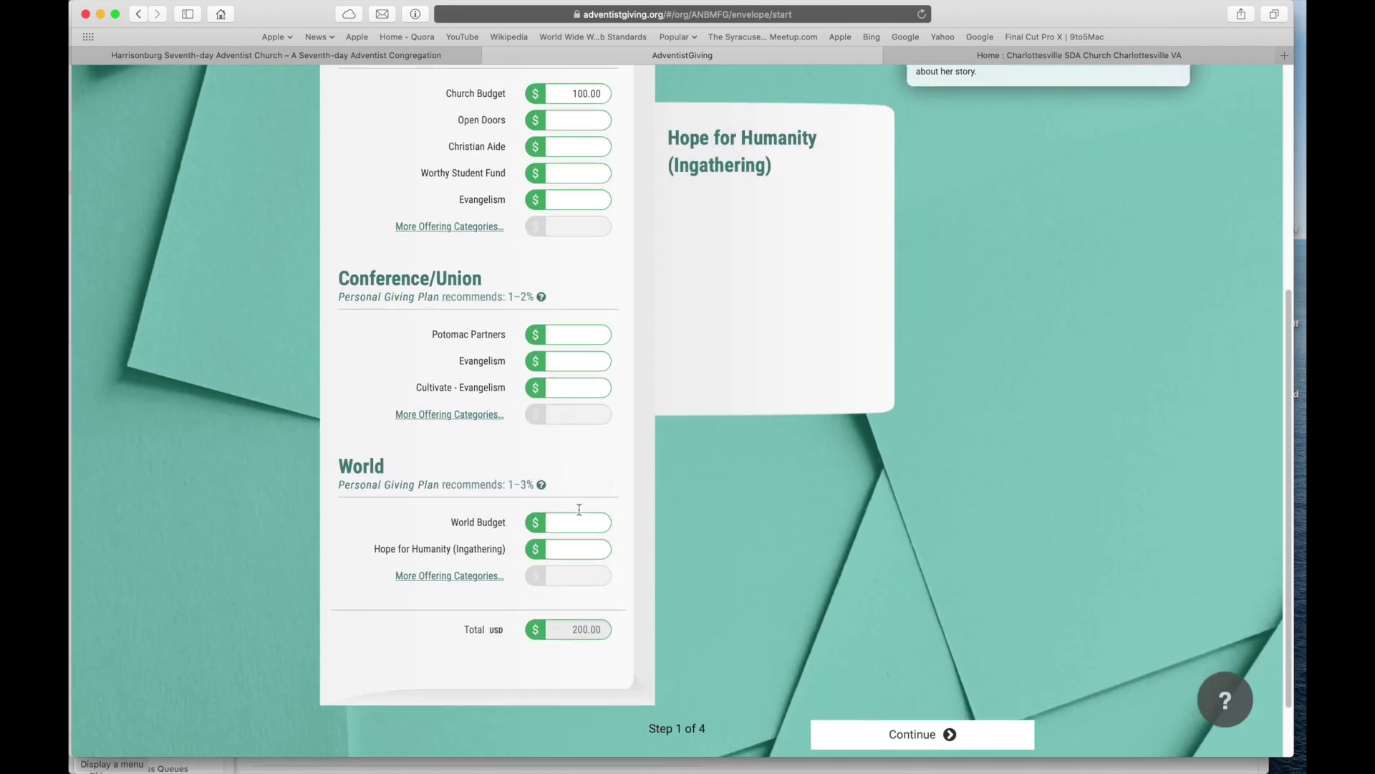
scroll(579, 510, down, 3)
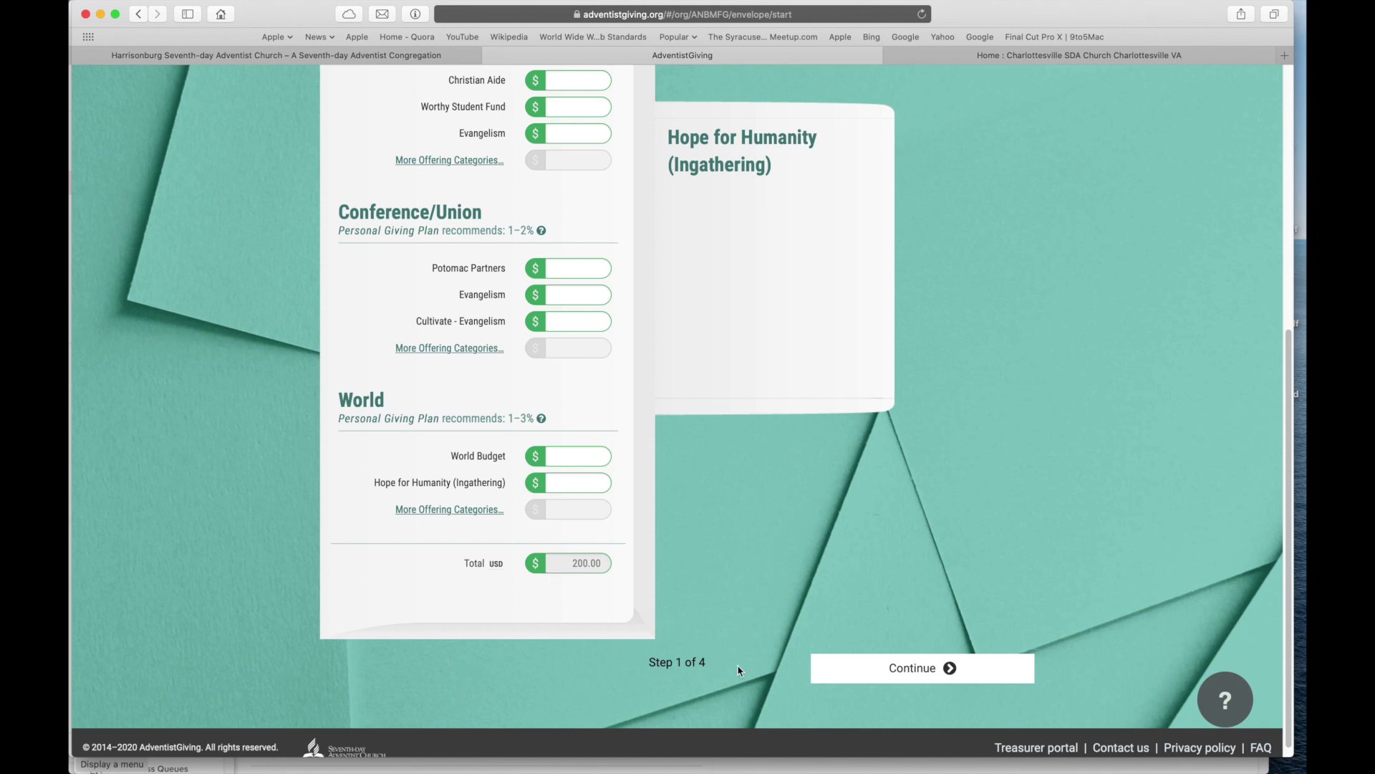
click(921, 681)
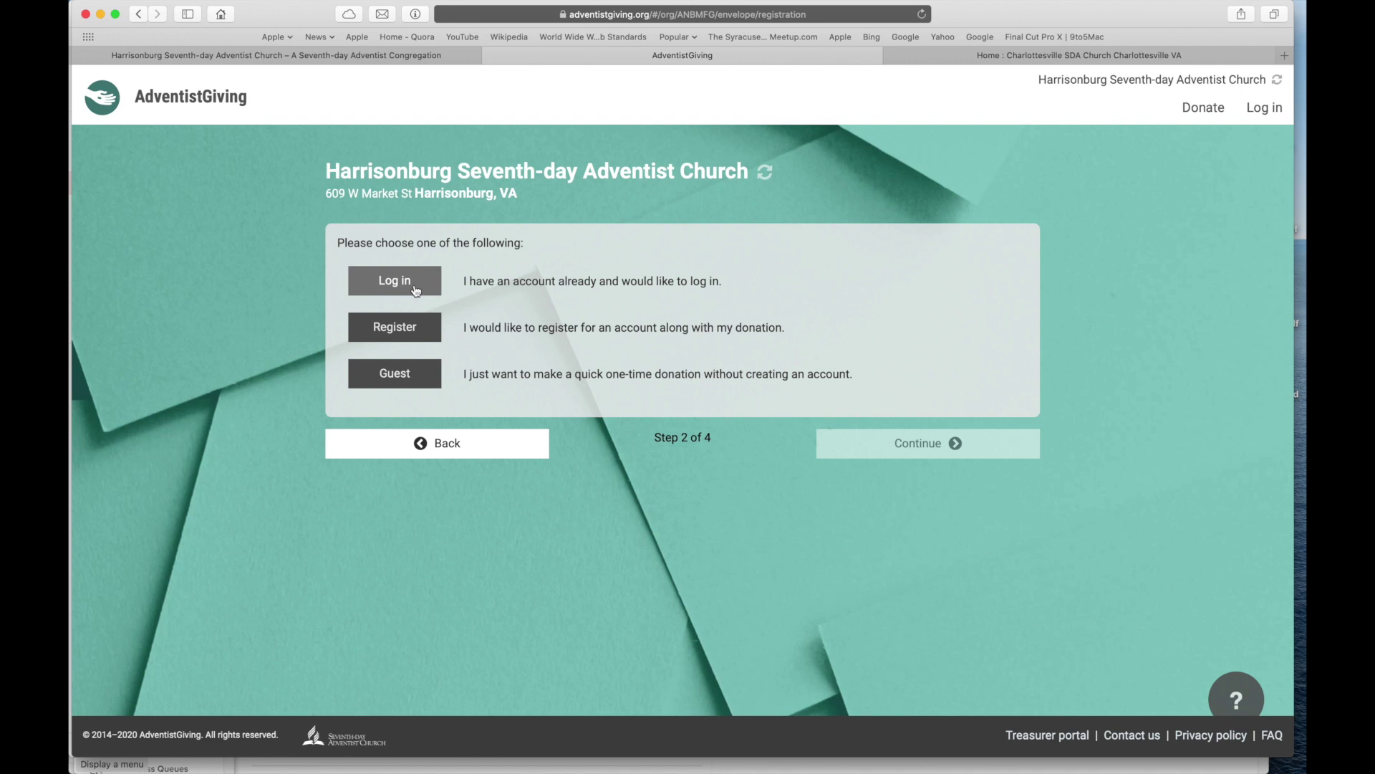
- Examine the guest donation form's receipt, contact and address fields, and close it without submitting
click(410, 384)
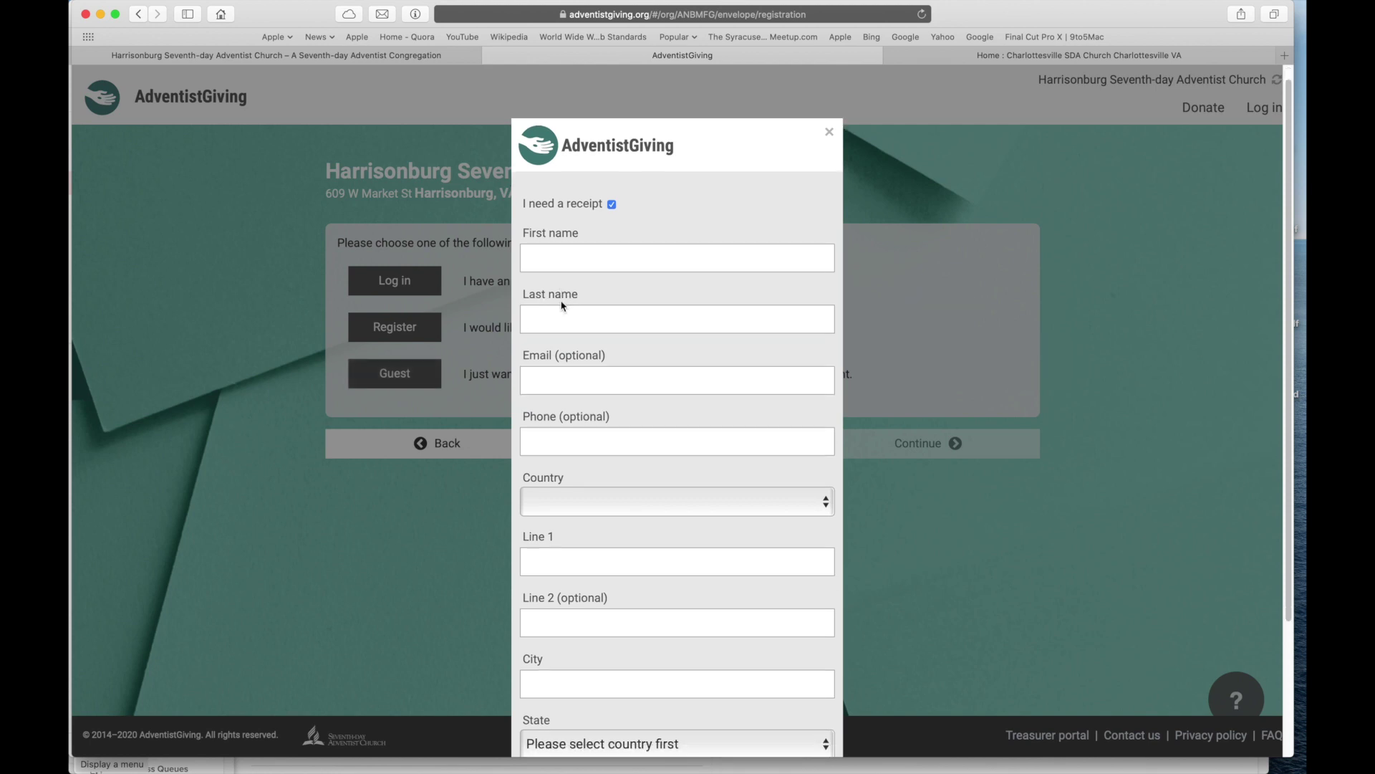
scroll(562, 306, down, 3)
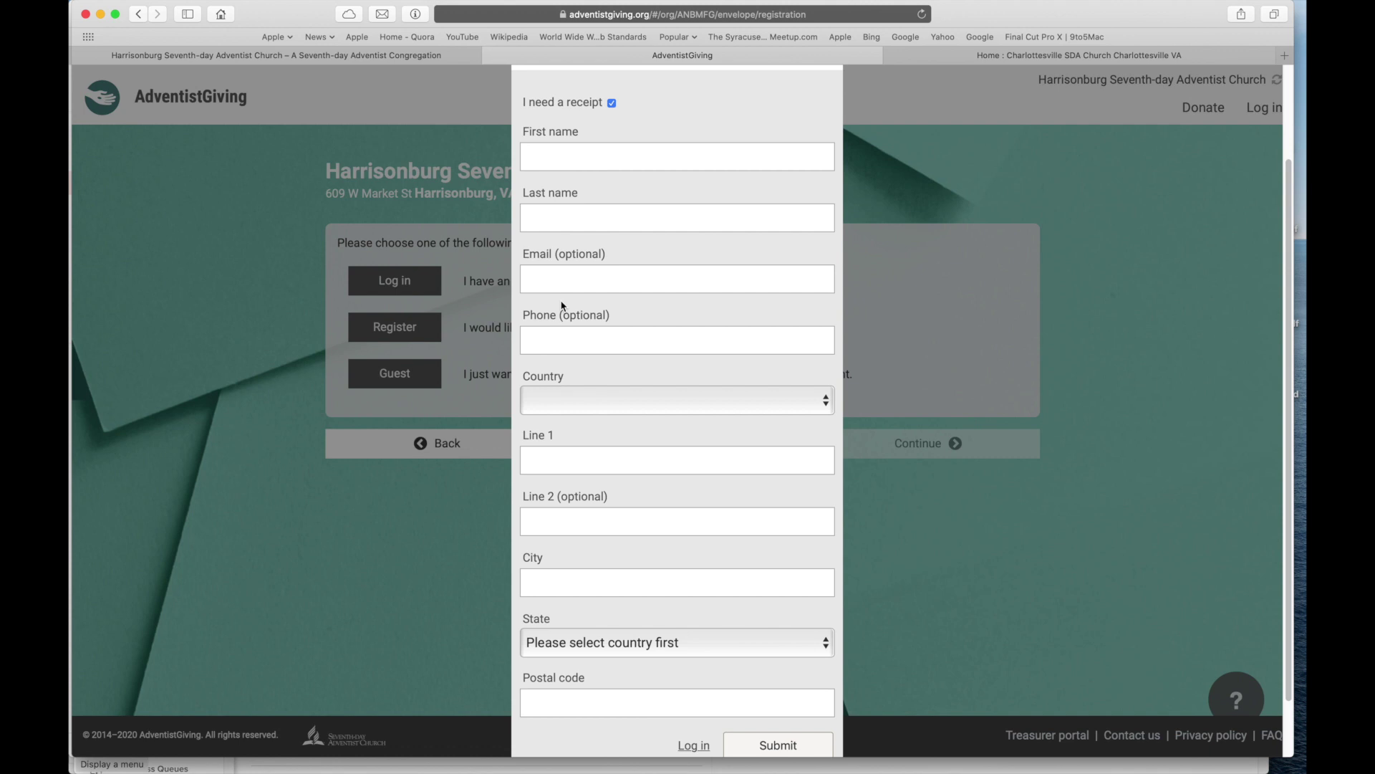
scroll(563, 306, up, 1)
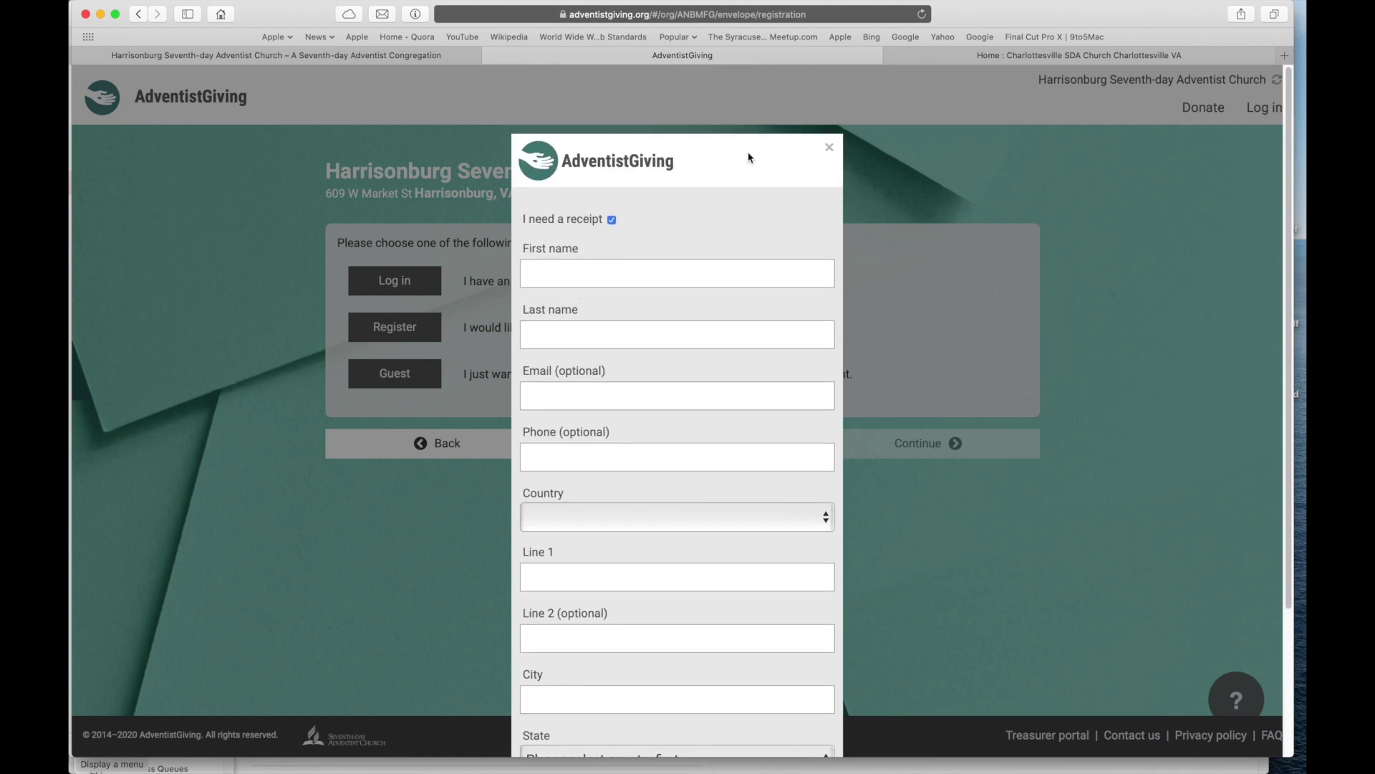
click(834, 147)
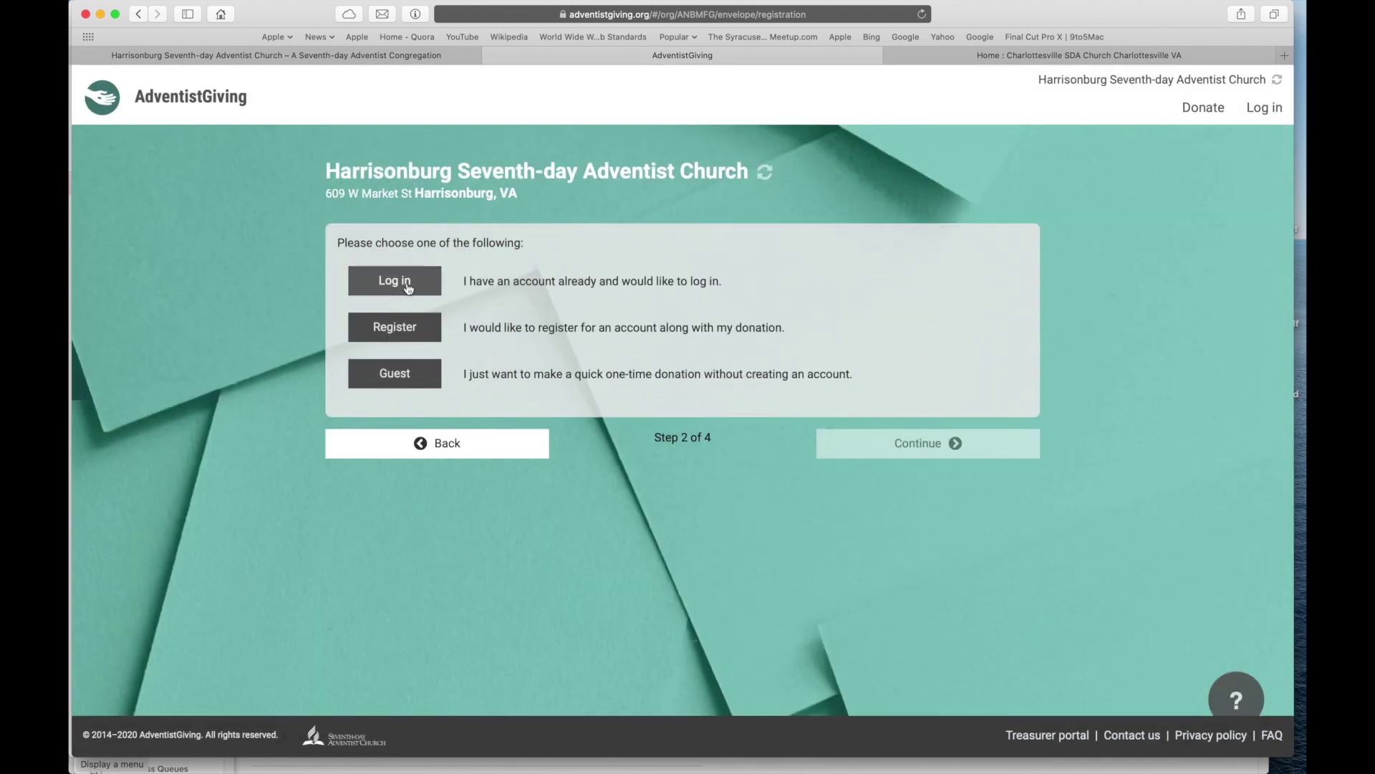
- Examine the account registration form's personal info, address and password requirements, and close it without registering
click(400, 327)
scroll(401, 329, down, 10)
scroll(570, 477, down, 5)
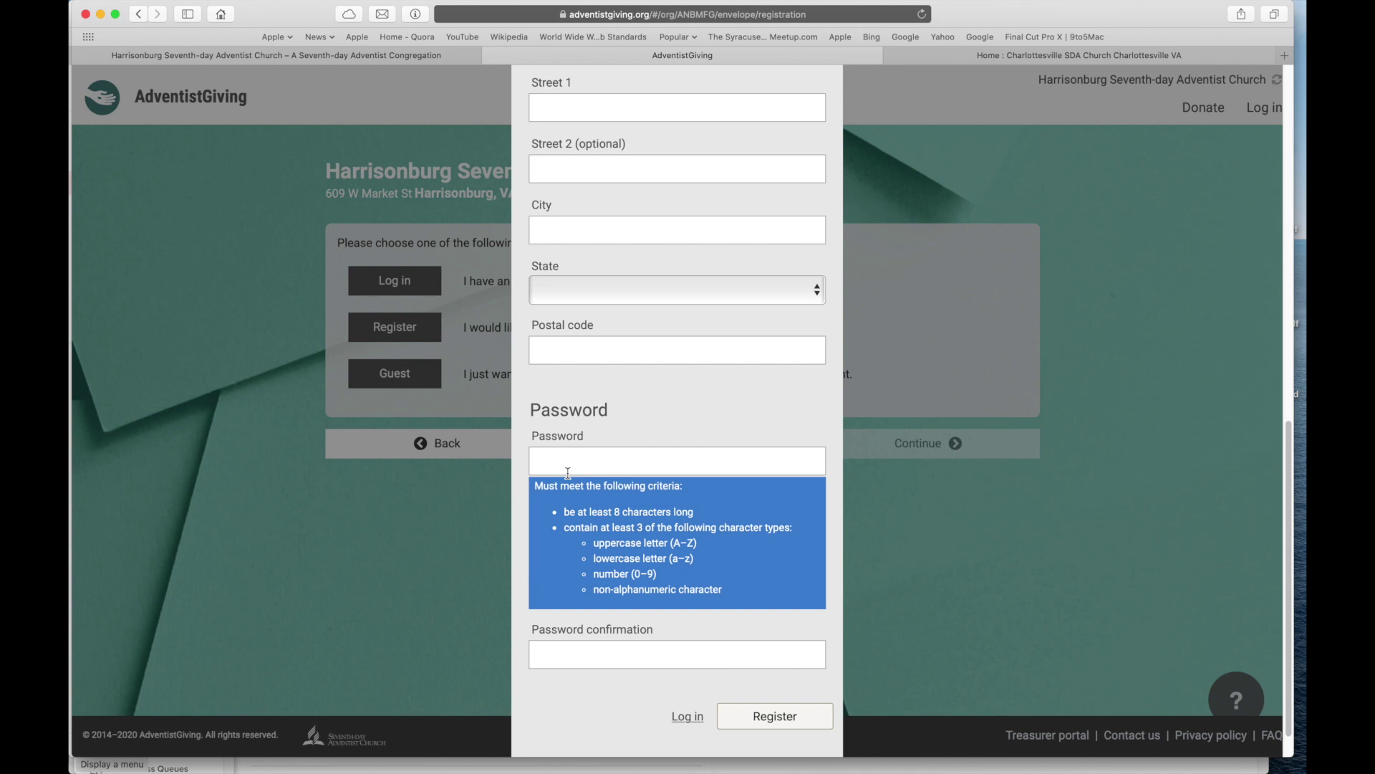
scroll(727, 482, up, 10)
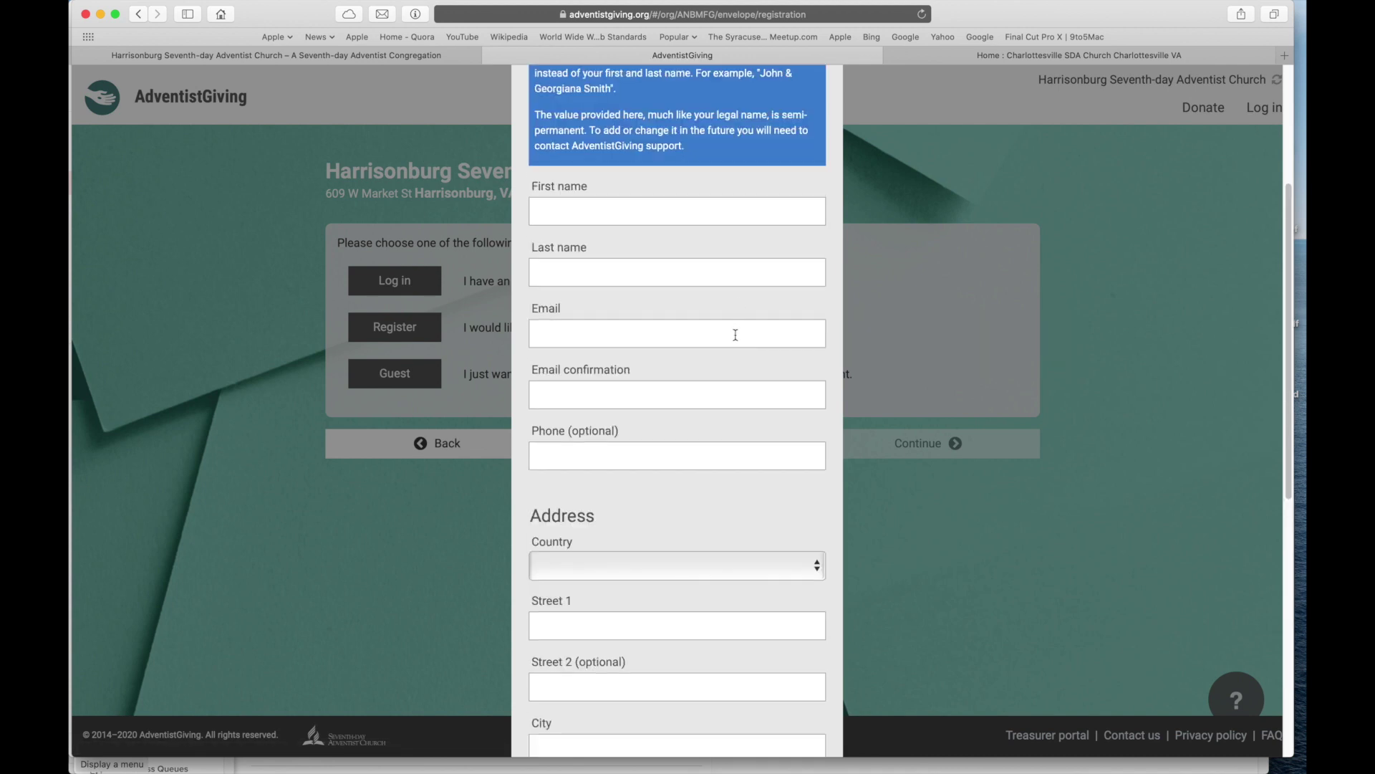
click(831, 149)
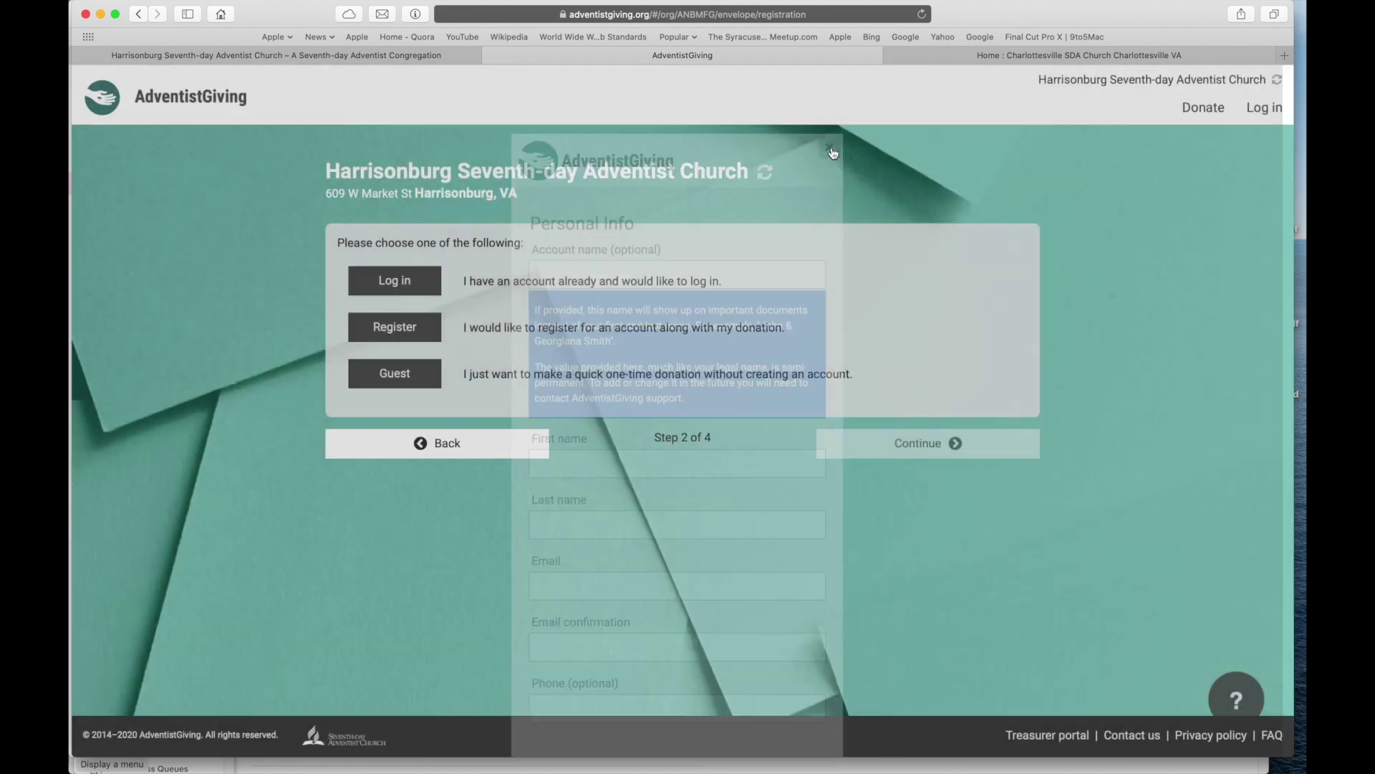